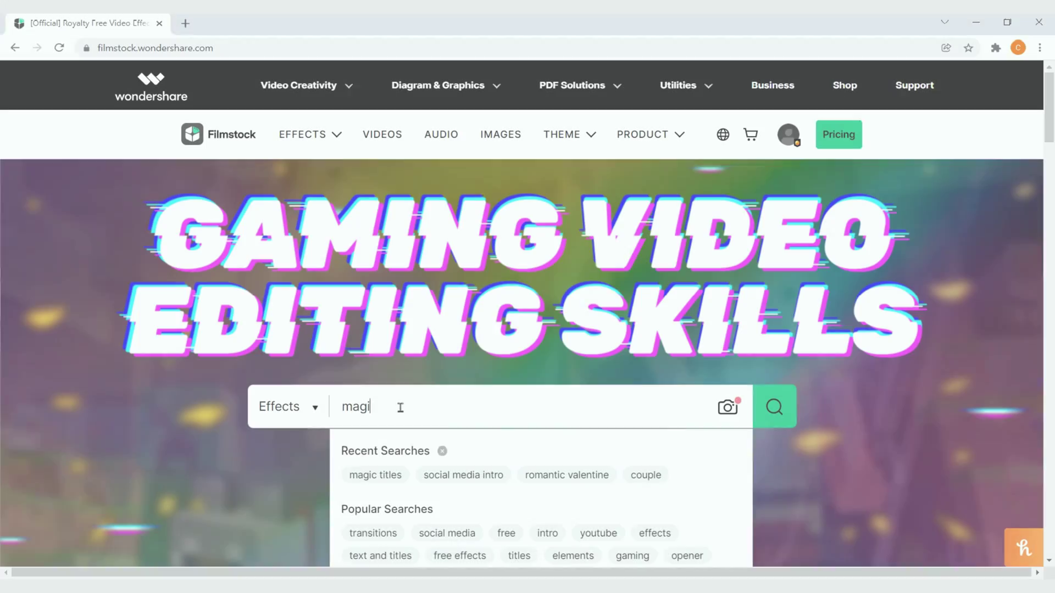
Search Filmstock for 'magic title' and bring up the Magic Title Pack result.
key(Return)
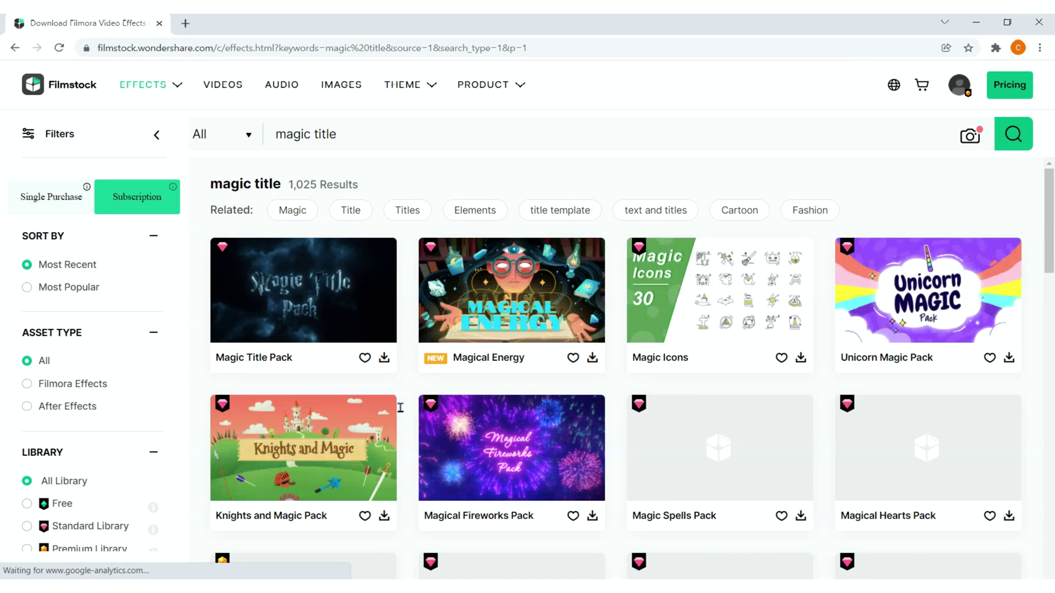
mouse_move(316, 317)
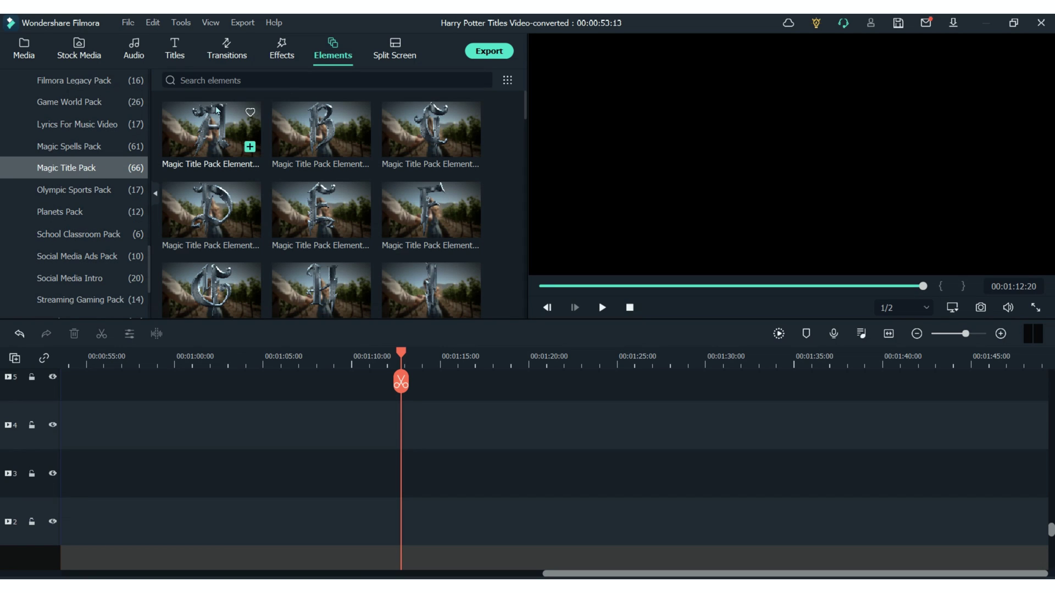
Browse the Magic Title Pack thumbnails, from the metallic letters down to the dark cloud backgrounds and back.
mouse_move(251, 157)
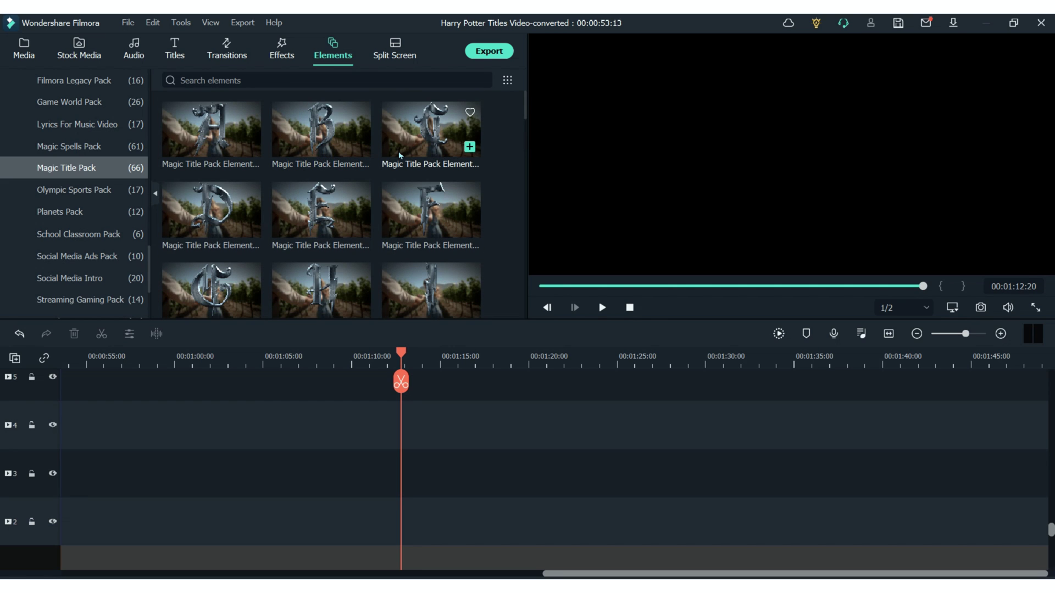
scroll(448, 144, down, 10)
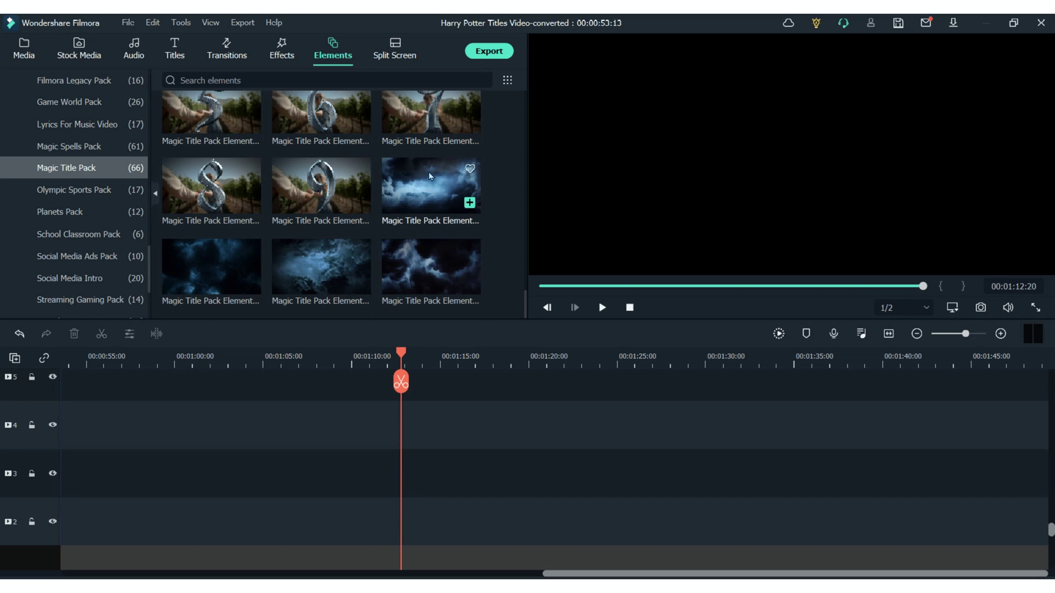
scroll(430, 227, up, 6)
scroll(430, 226, up, 5)
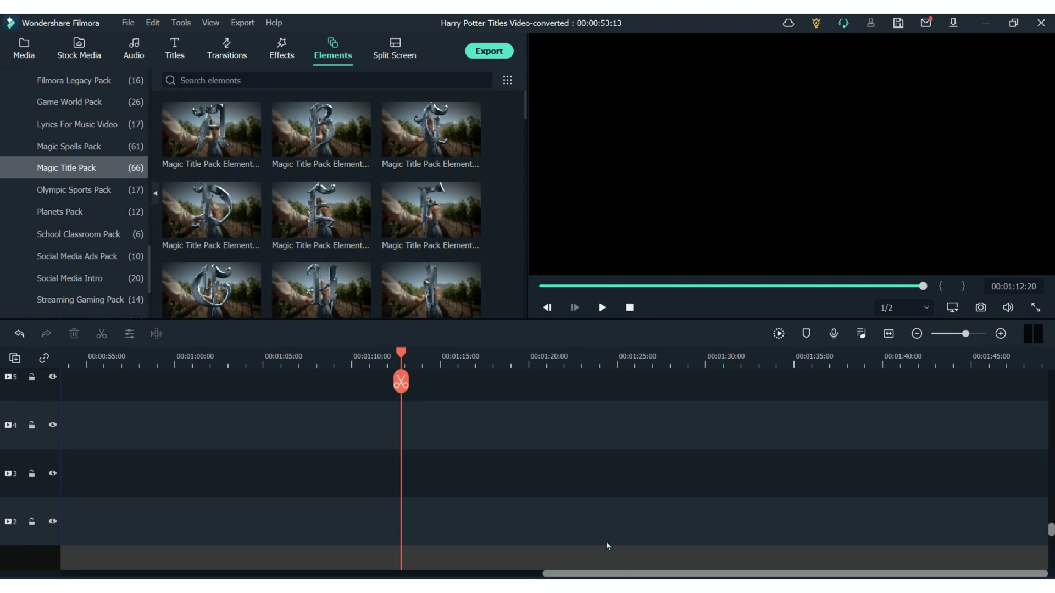
drag(625, 572, 399, 559)
scroll(400, 458, up, 5)
scroll(408, 463, left, 3)
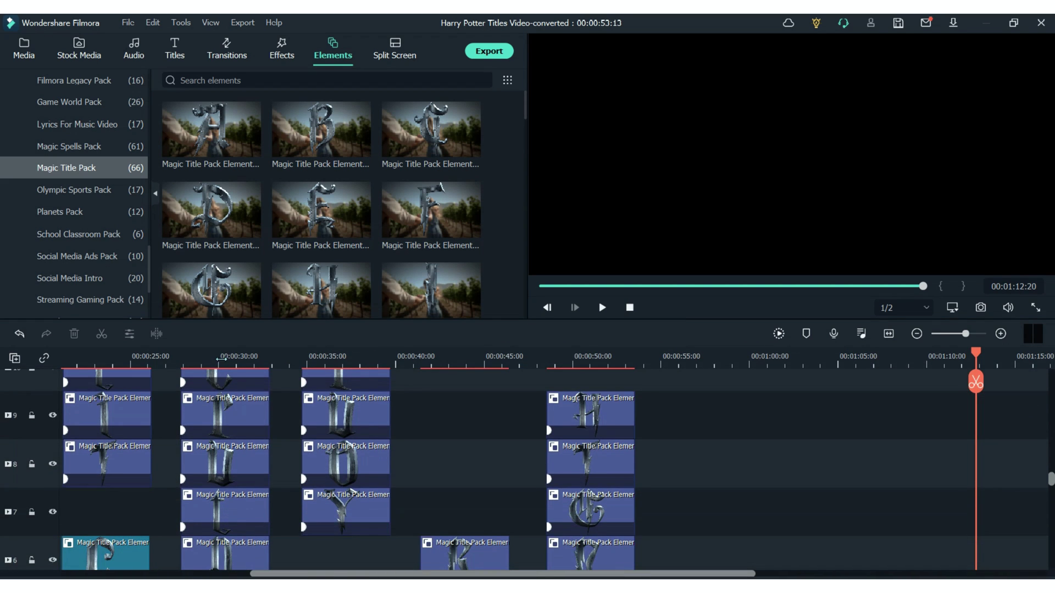
Preview the Adventure Awaits and Introducing titles on the timeline.
click(220, 360)
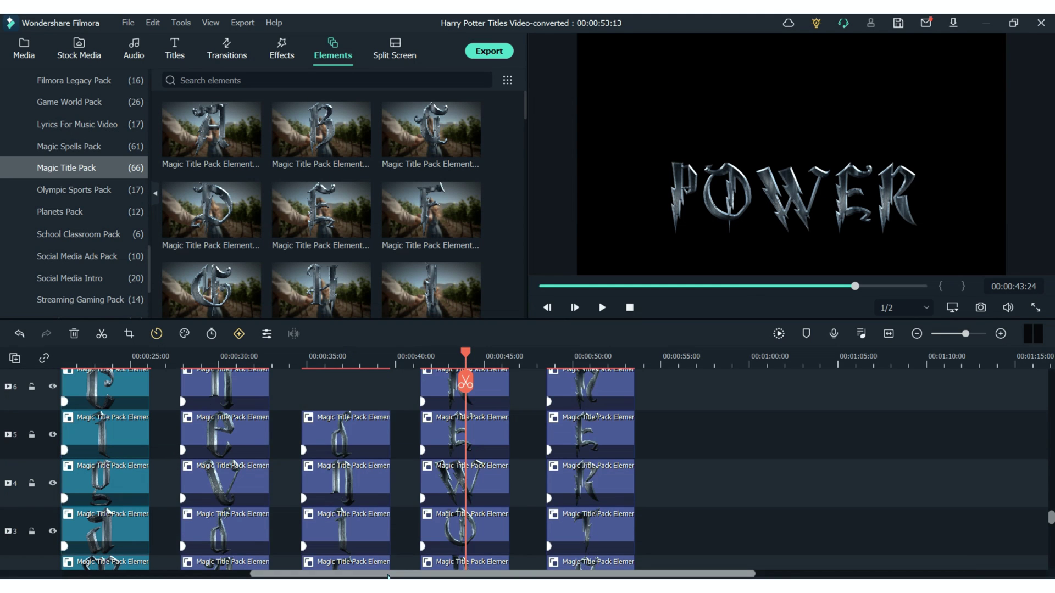
drag(374, 575, 187, 574)
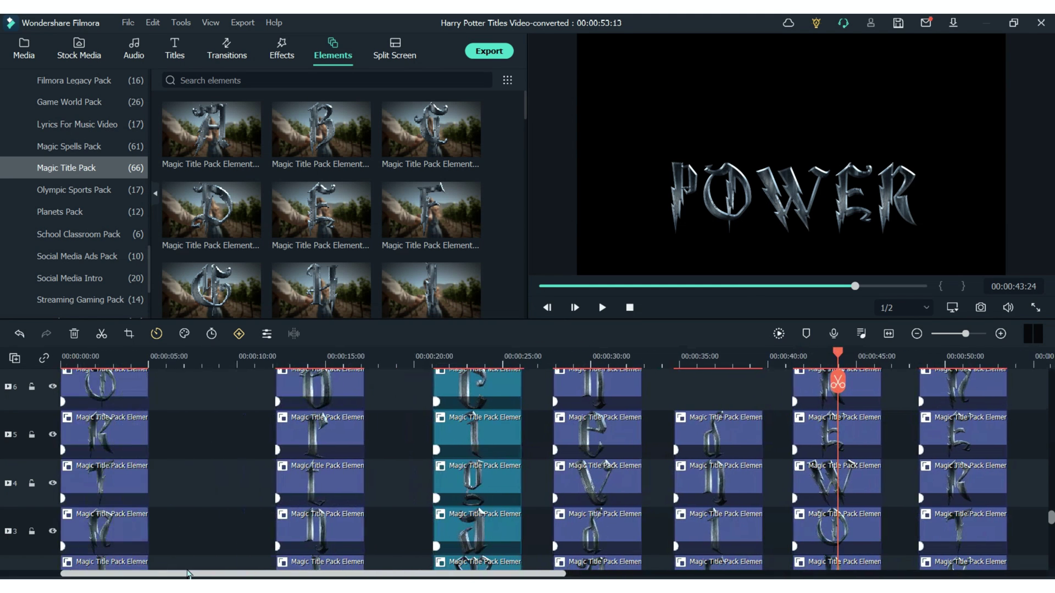
click(309, 356)
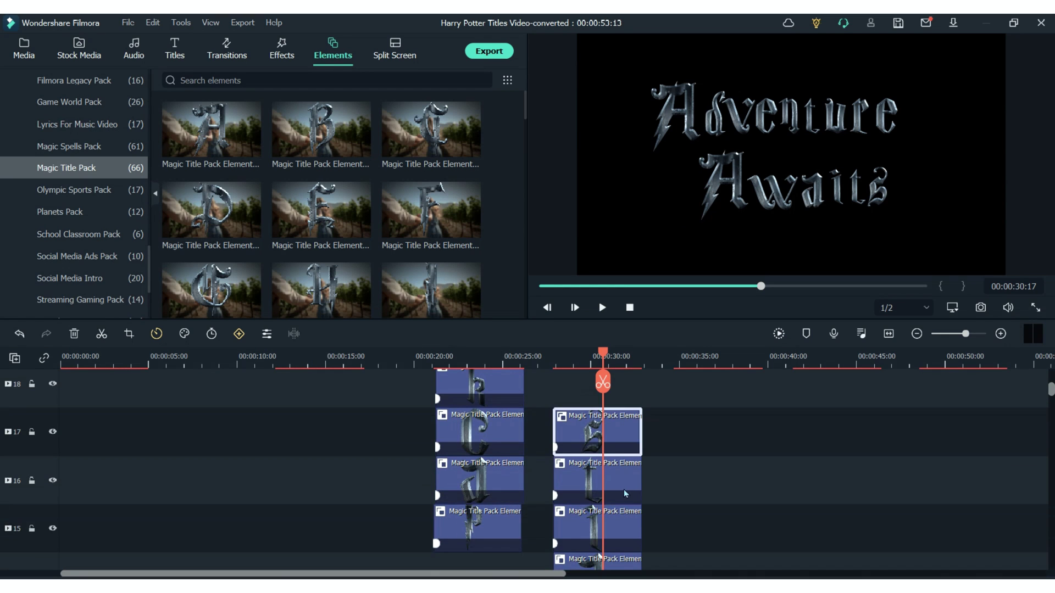
Select an Awaits letter clip and pick the A, e, r and t letters in the preview.
click(620, 486)
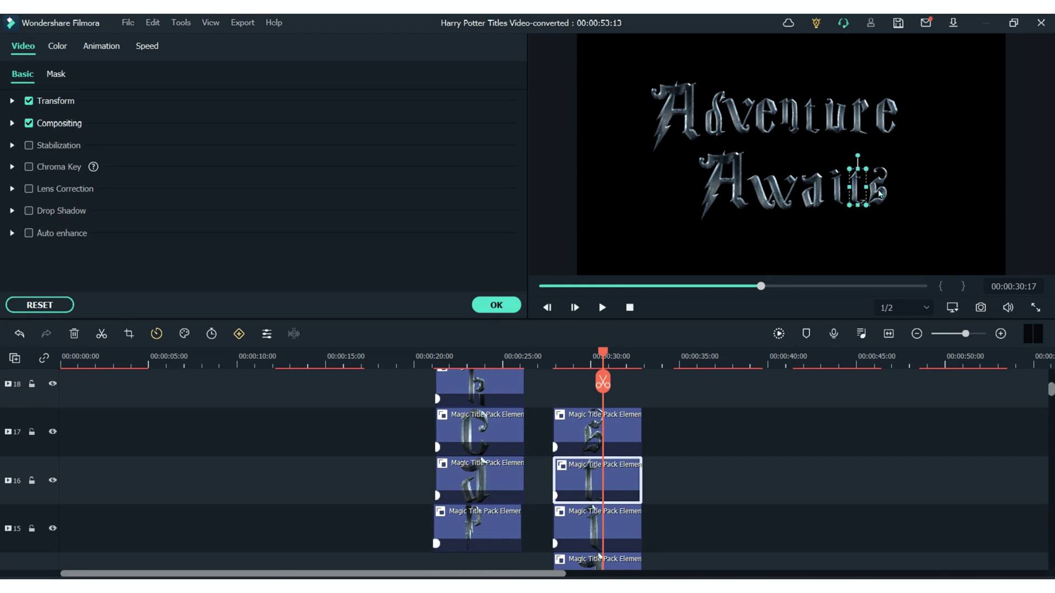
click(724, 182)
click(882, 119)
click(860, 118)
click(812, 116)
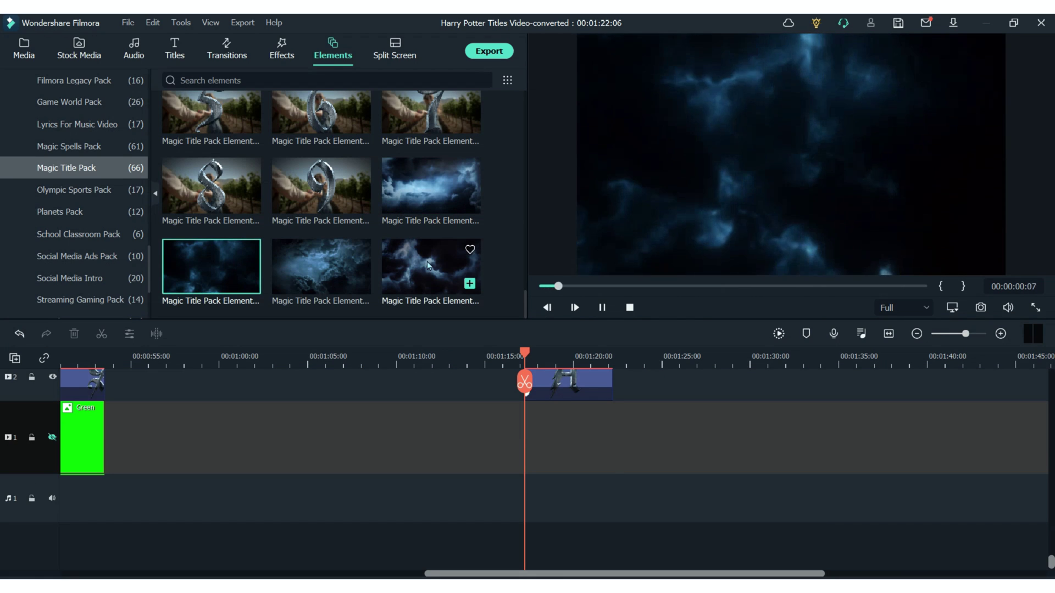
Add a cloud background at the playhead on track 1, trimmed to end at 00:01:22:06.
click(428, 266)
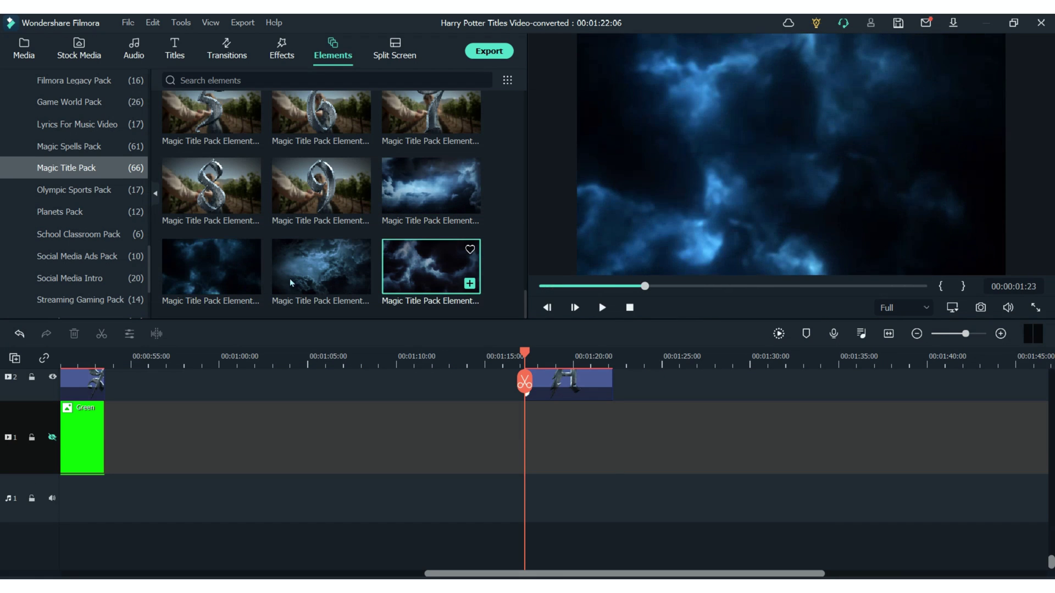
click(323, 271)
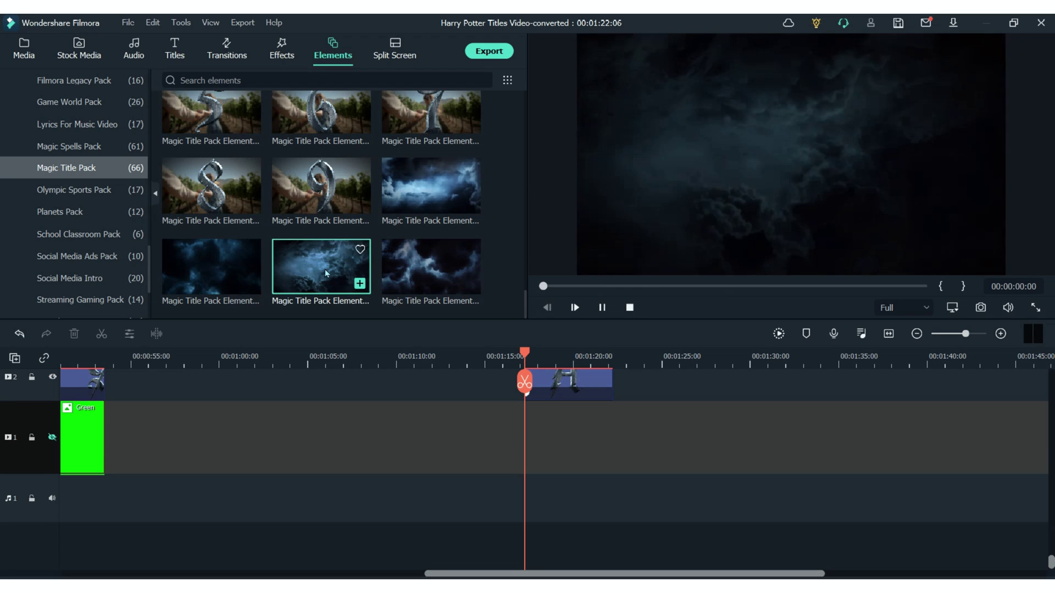
click(470, 202)
drag(649, 419, 613, 425)
Play back the Adventure Awaits title over the clouds.
key(space)
key(space)
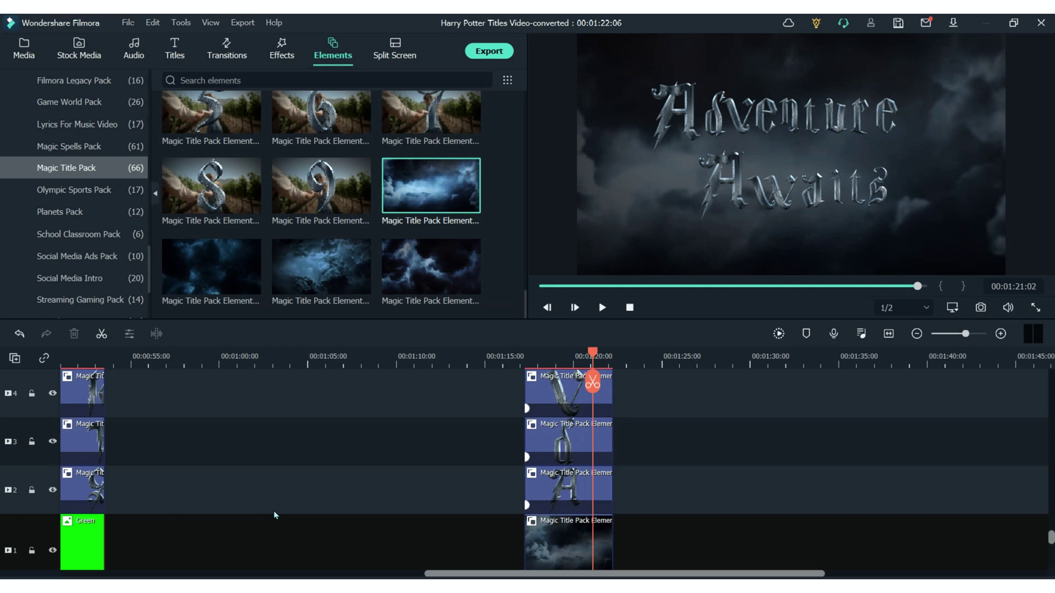
key(Up)
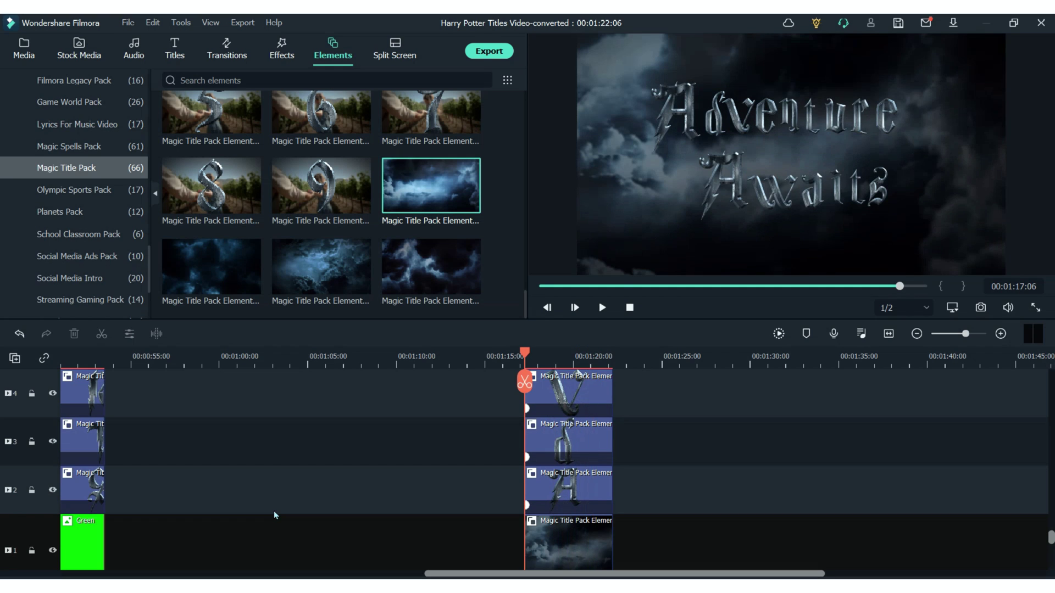
click(594, 356)
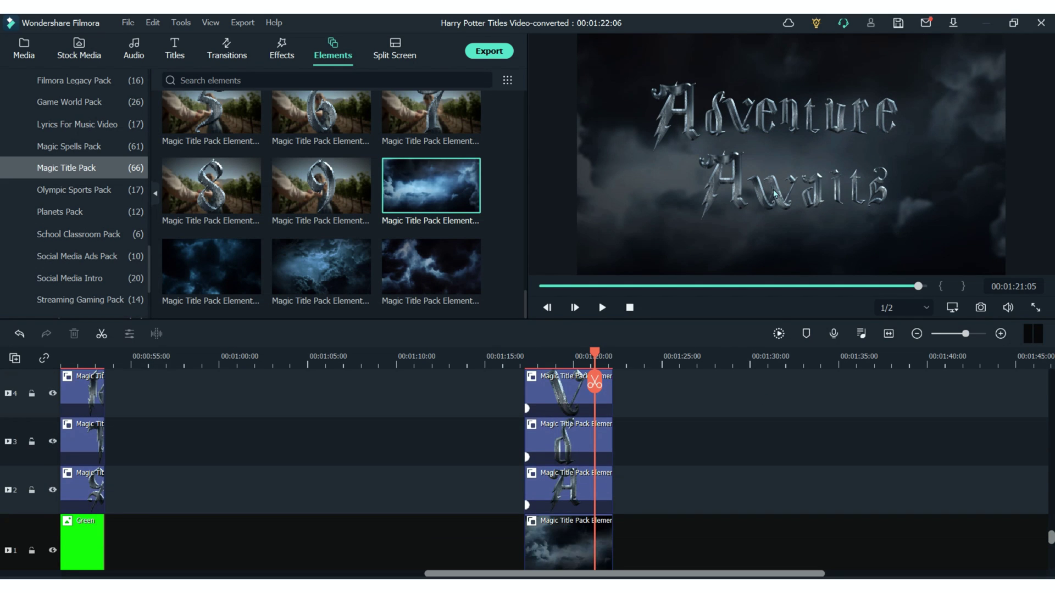
Undo and redo the cloud and green clip edits, restoring the green backdrop under the title.
key(ctrl+z)
drag(114, 521, 150, 521)
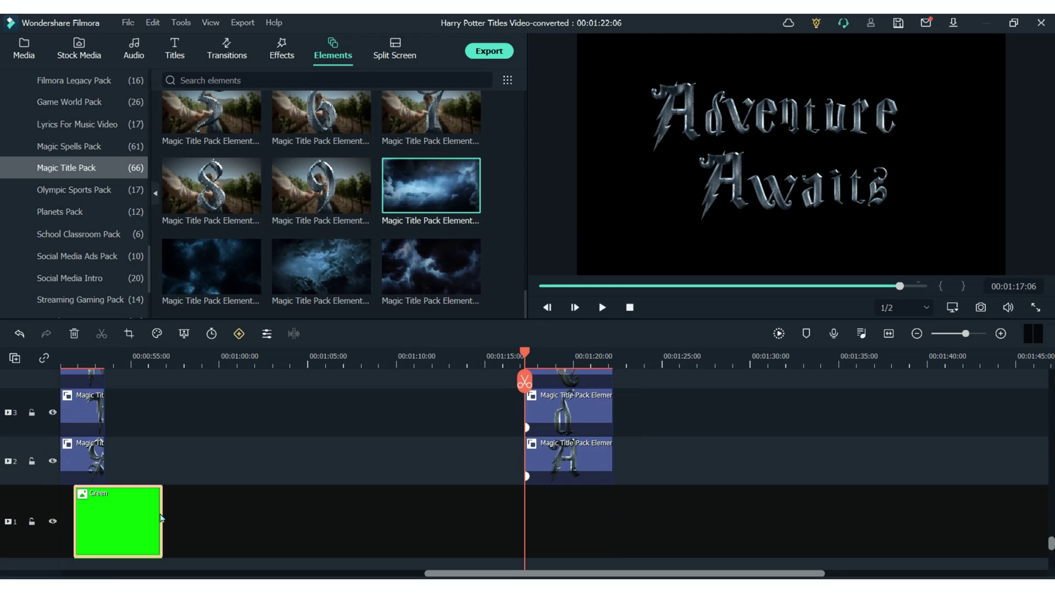
key(ctrl+z)
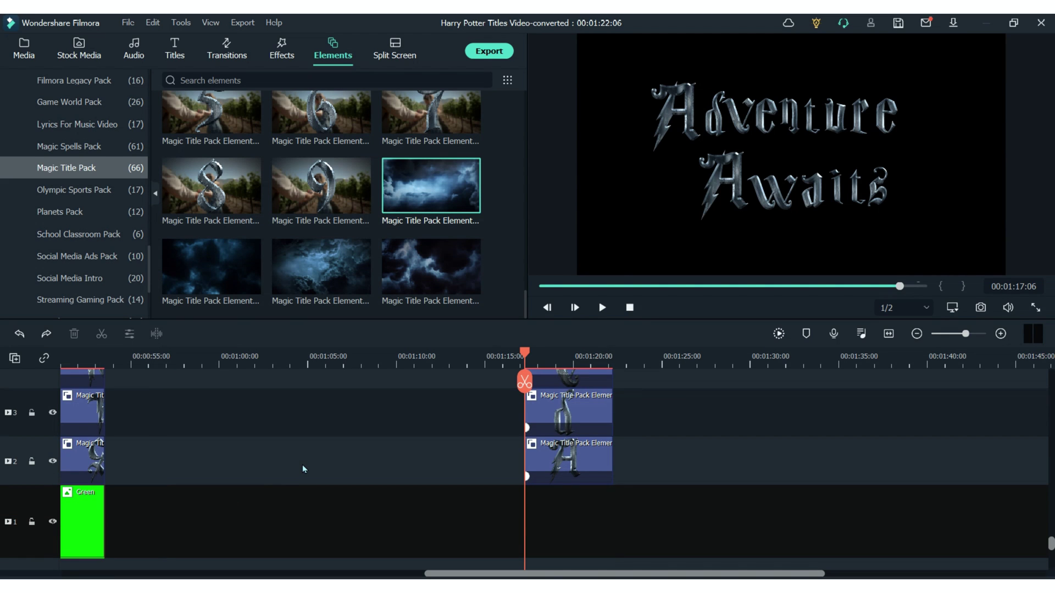
key(ctrl+y)
key(ctrl+y)
key(ctrl+y)
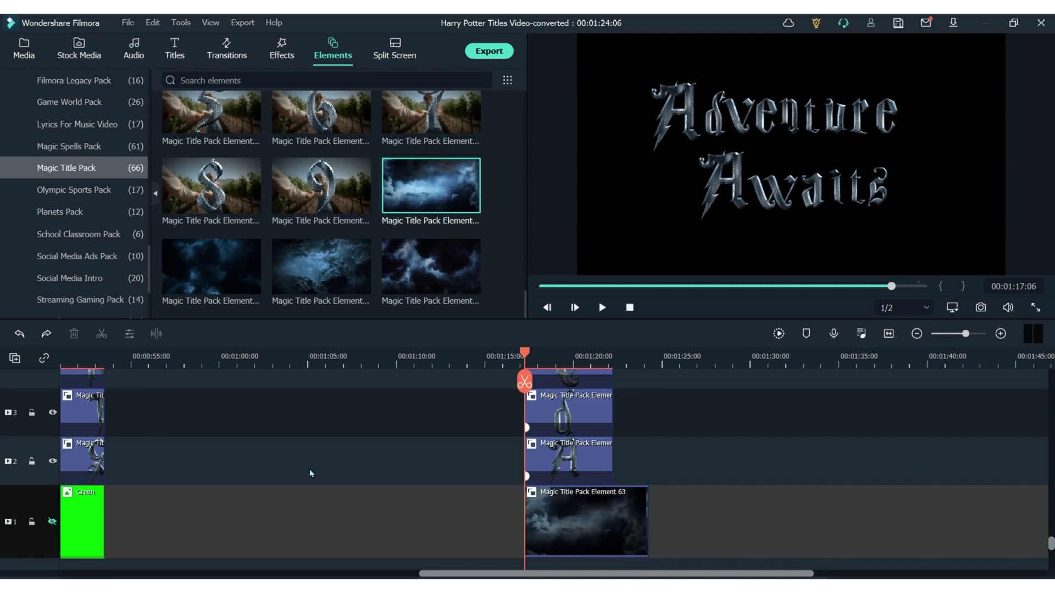
key(ctrl+y)
key(ctrl+y)
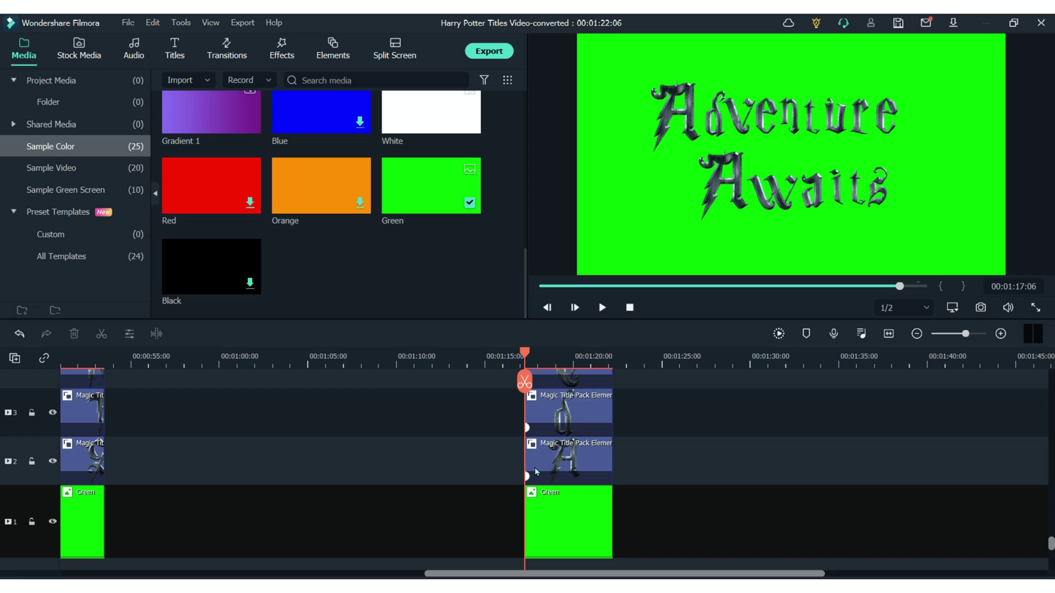
Preview the Find Your, POWER and STRENGTH titles, then bring up the File menu.
drag(462, 573, 22, 544)
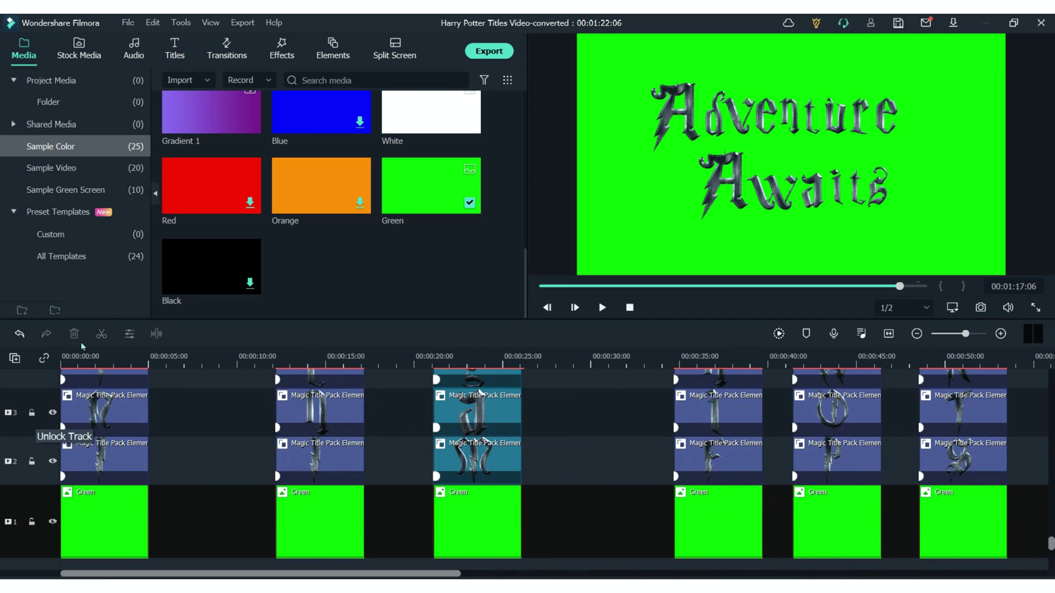
click(726, 357)
click(837, 357)
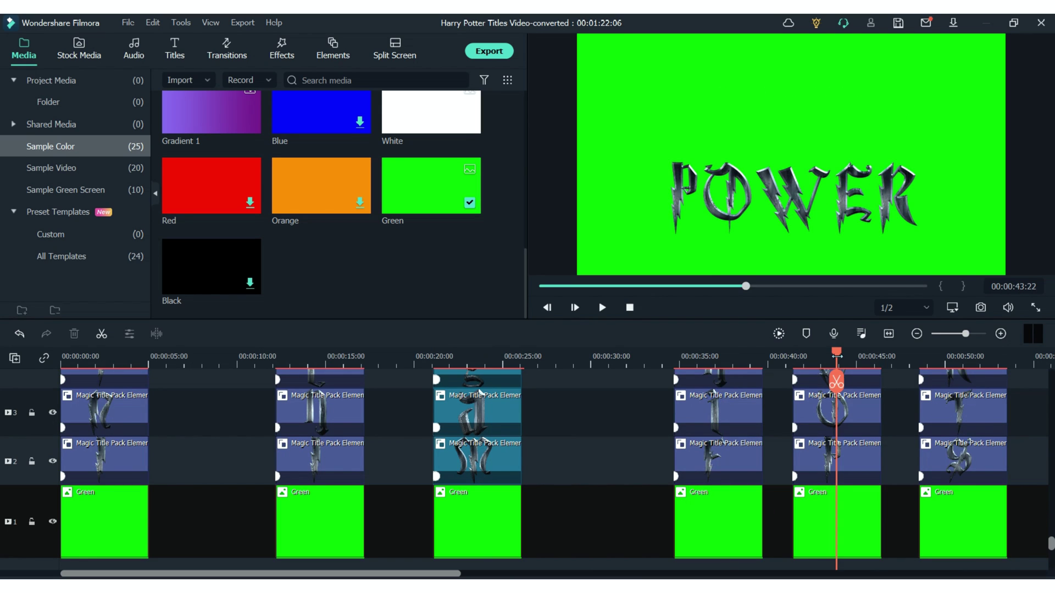
click(973, 357)
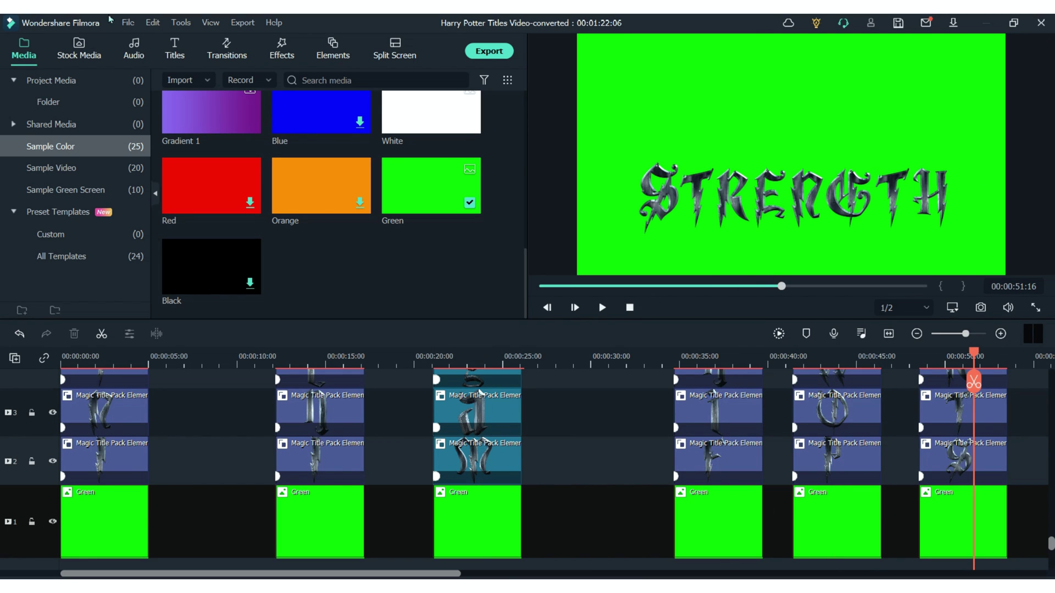
click(129, 23)
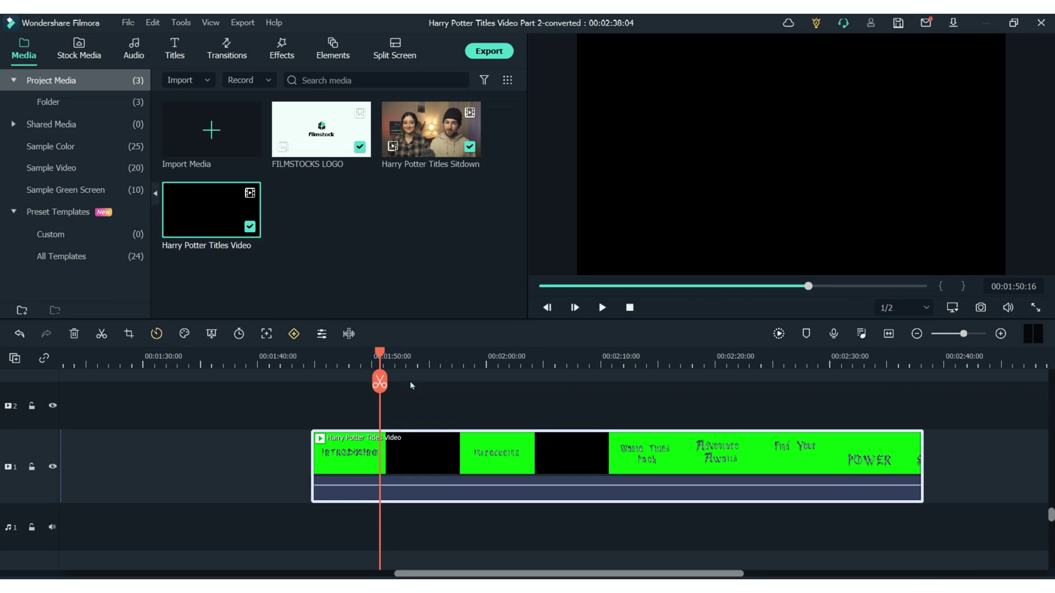
Place the dark cloud element beneath the green-screen titles video and open that clip's video settings.
click(709, 365)
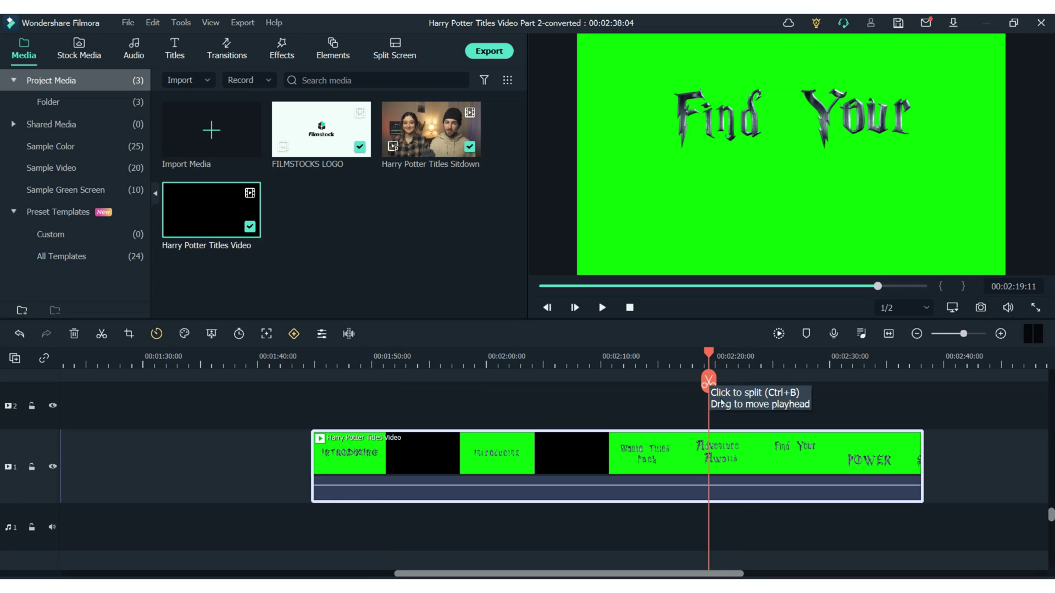
click(751, 369)
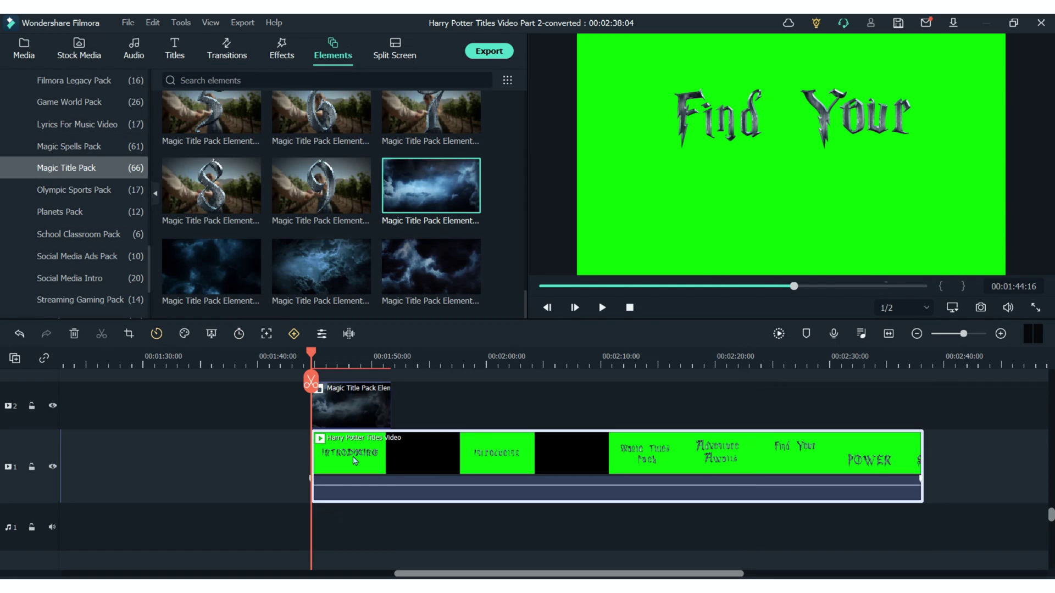
drag(348, 400, 651, 470)
click(346, 422)
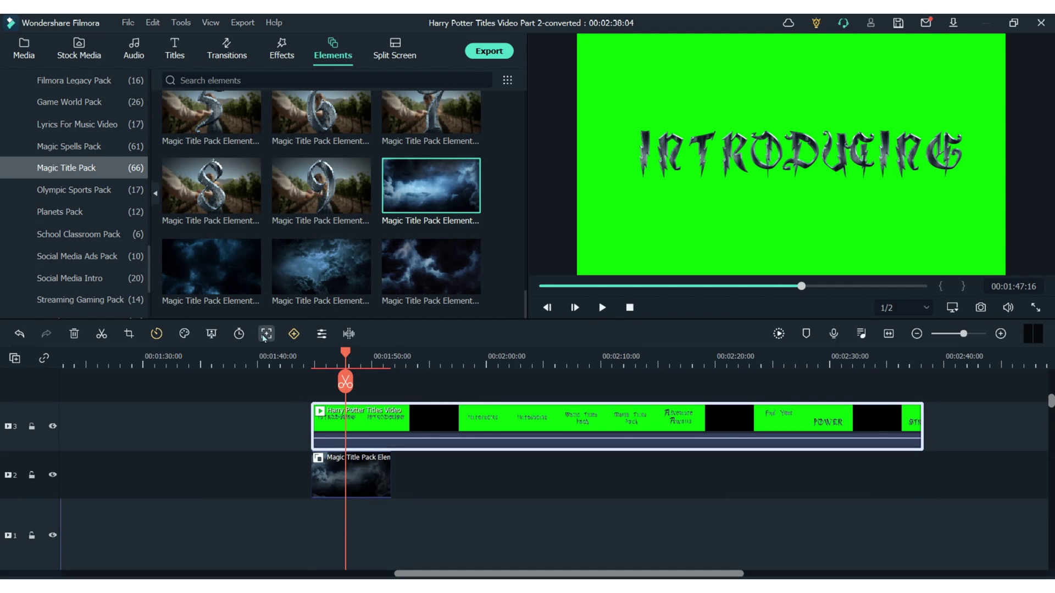
double_click(445, 419)
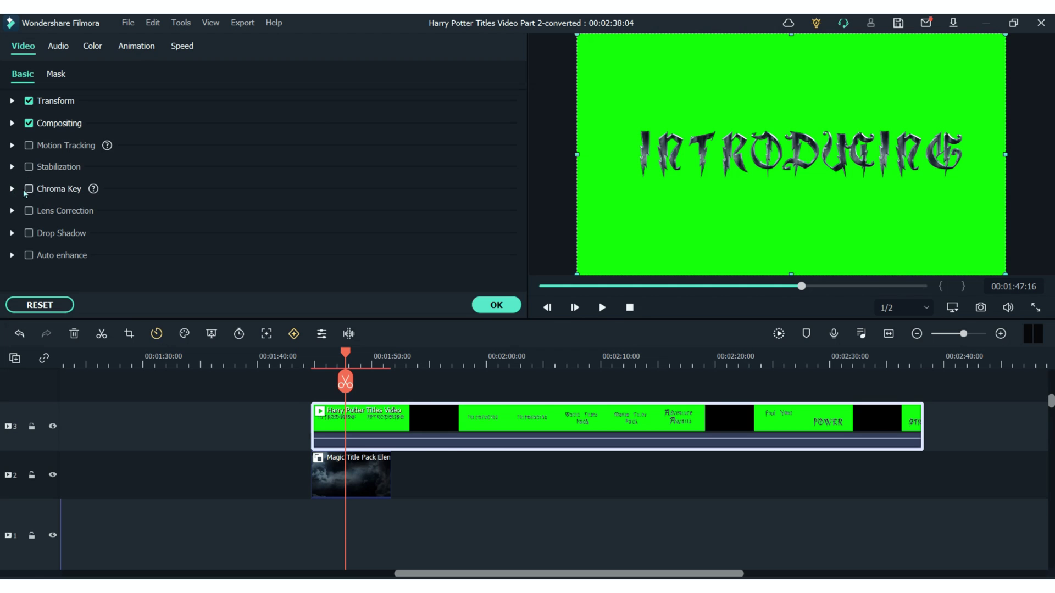
Confirm the green chroma key and split the titles clip after INTRODUCING.
click(490, 305)
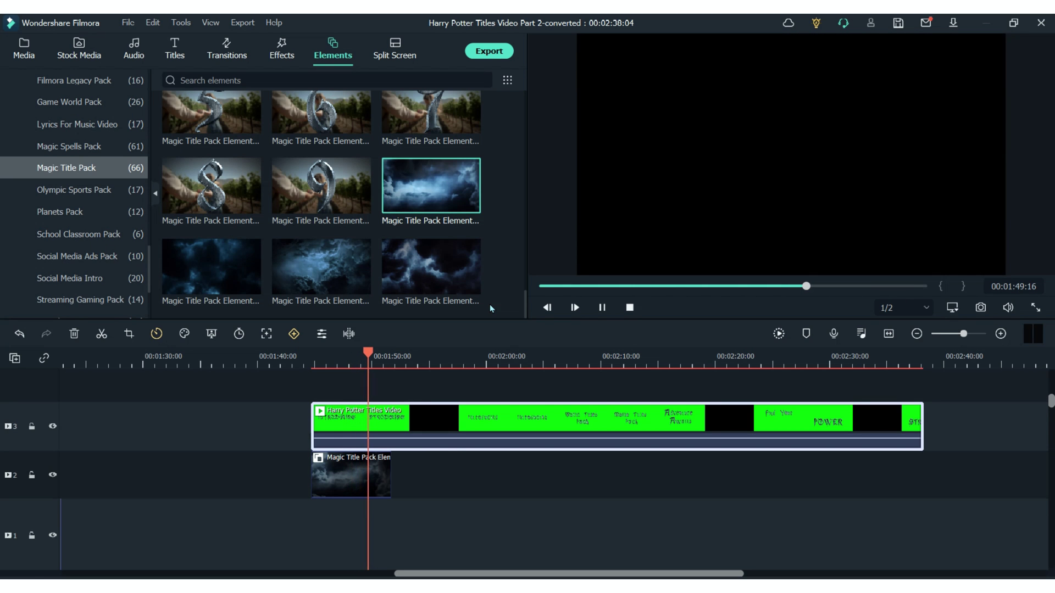
mouse_move(368, 382)
mouse_down()
mouse_move(311, 382)
mouse_move(353, 382)
mouse_up()
click(354, 382)
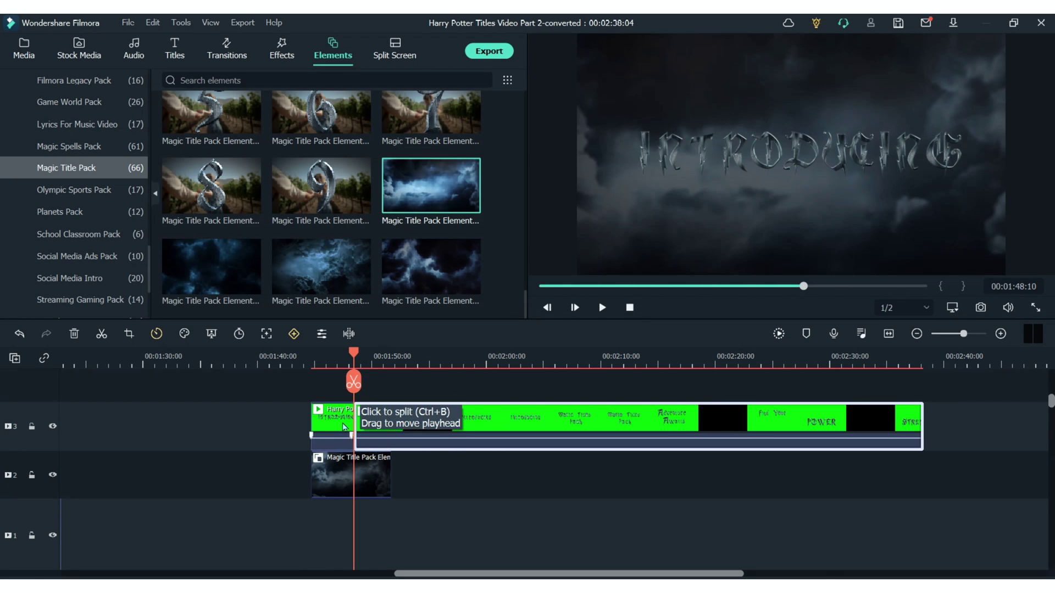
Open the INTRODUCING clip's settings and add a scale keyframe.
click(342, 366)
double_click(338, 419)
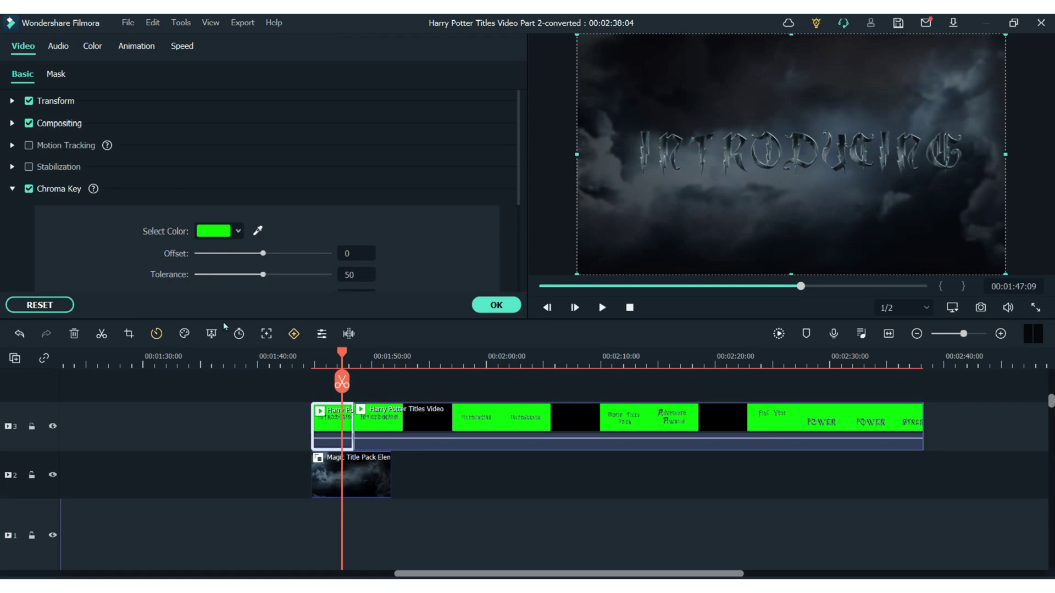
click(293, 334)
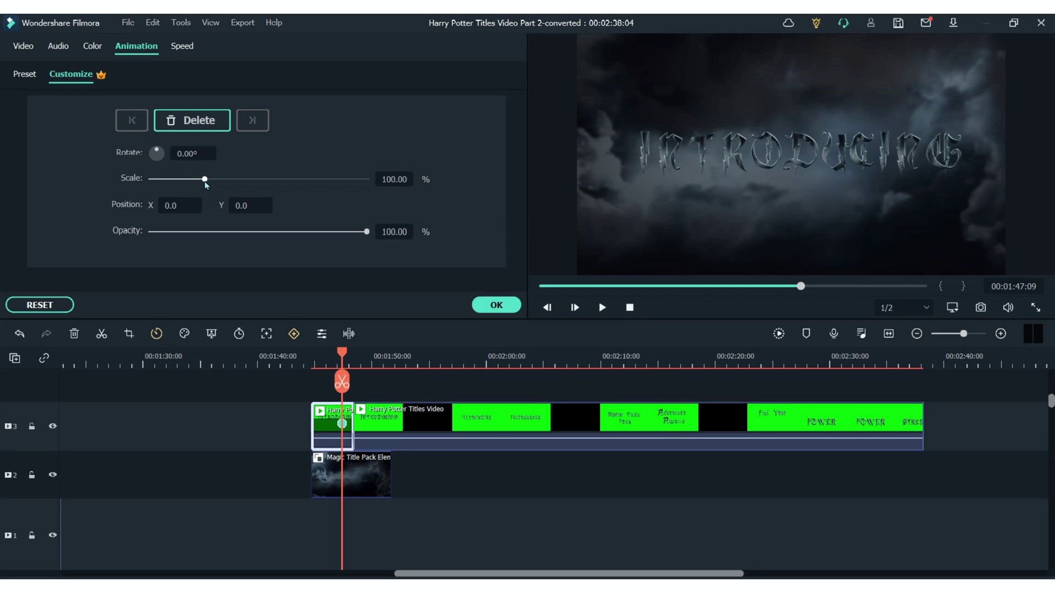
Animate the INTRODUCING title's scale from 100% to larger and confirm.
drag(204, 179, 240, 182)
drag(341, 355, 315, 352)
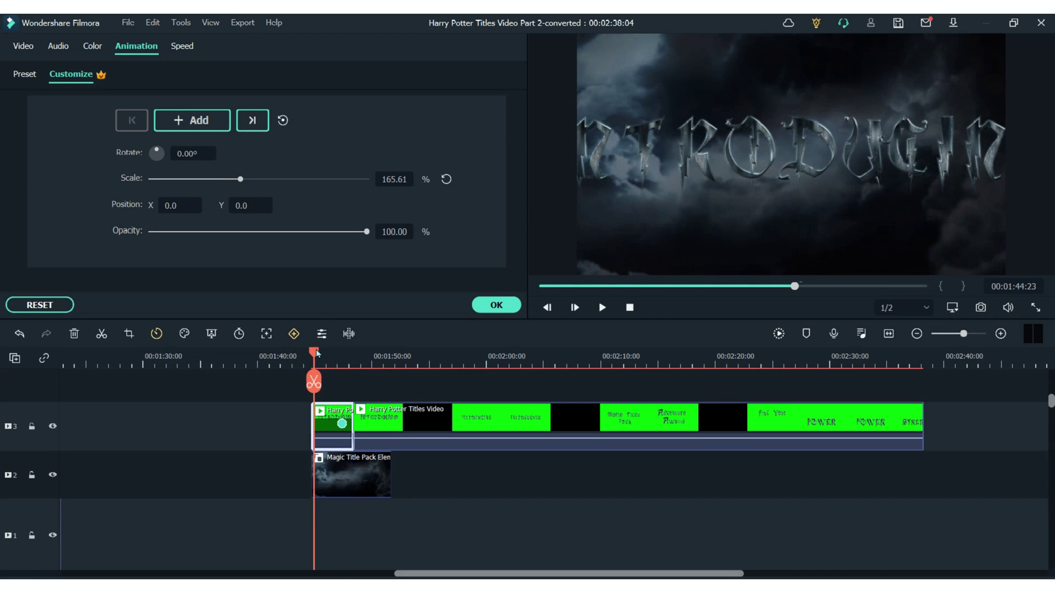
click(445, 180)
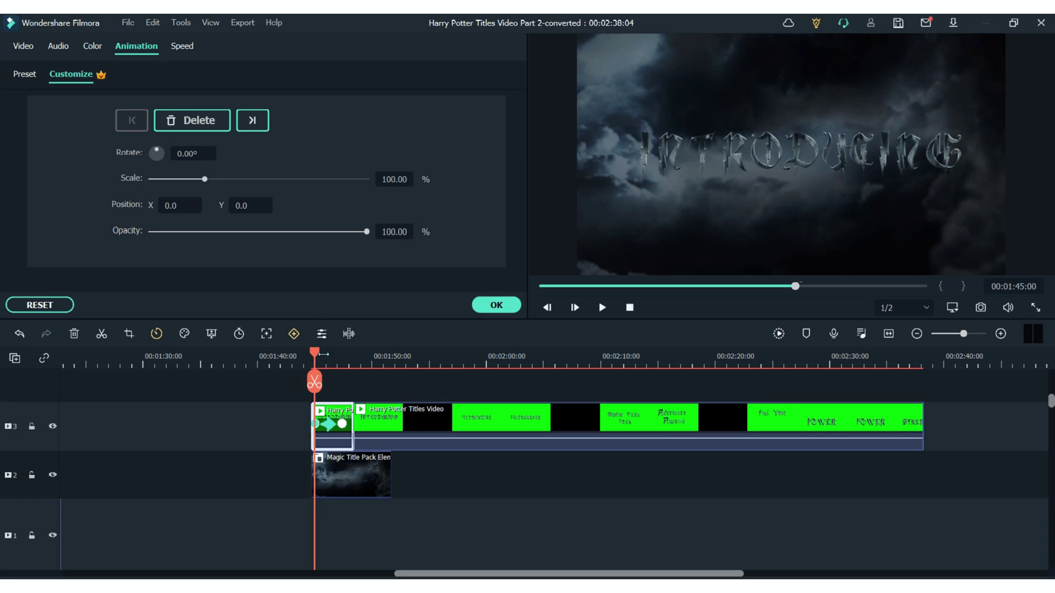
click(496, 305)
Play back the animated title and bring the Adventure Awaits title into the preview.
key(space)
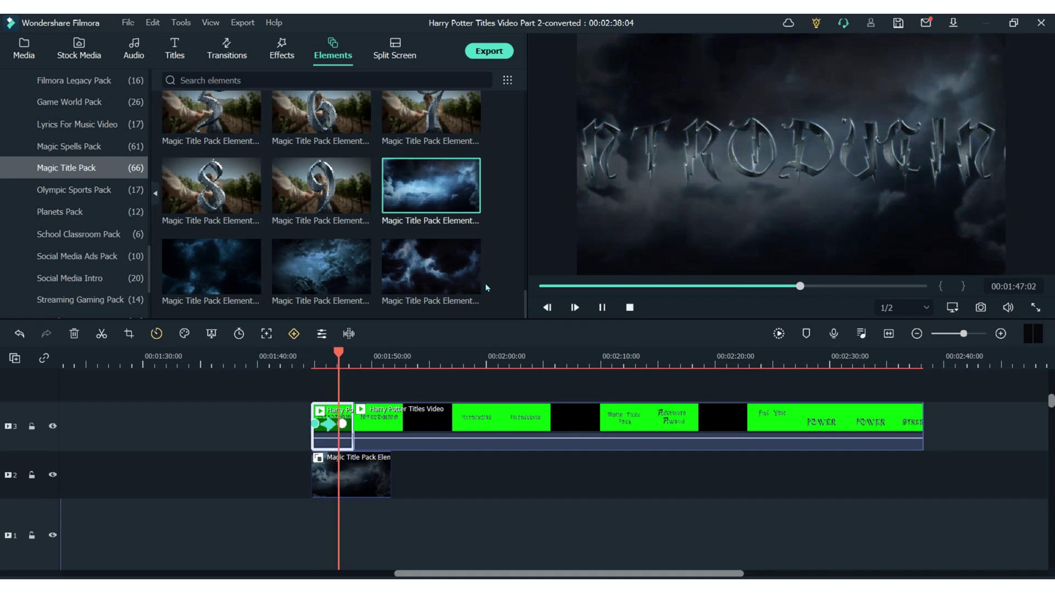
key(space)
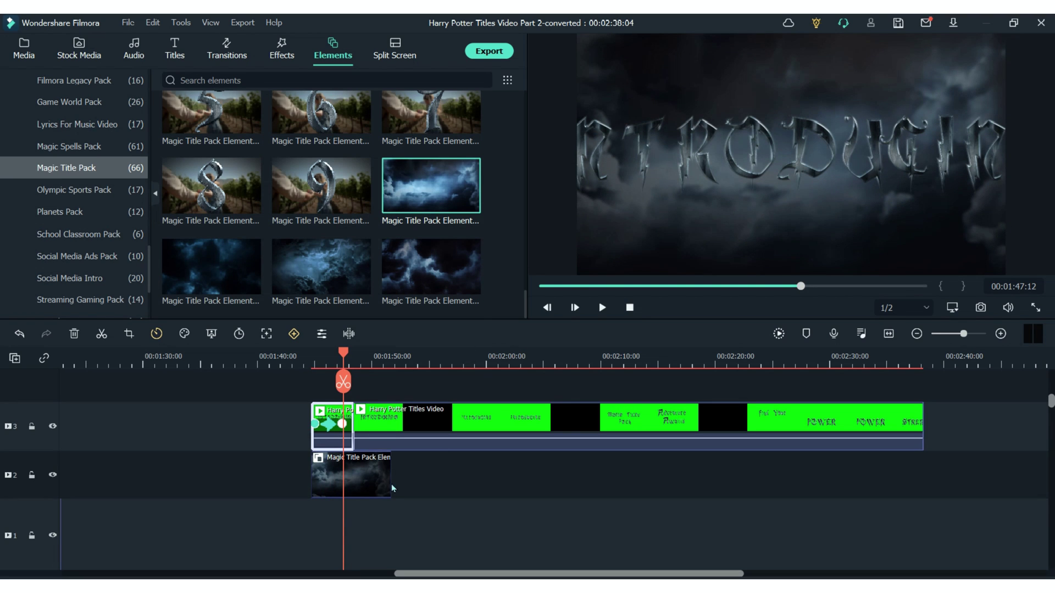
click(630, 363)
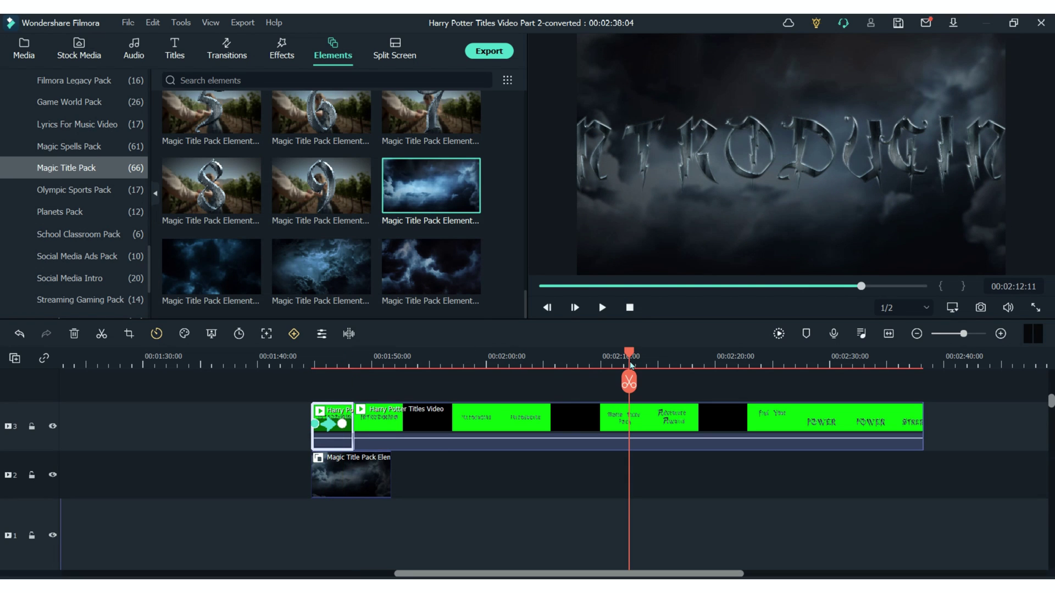
click(662, 364)
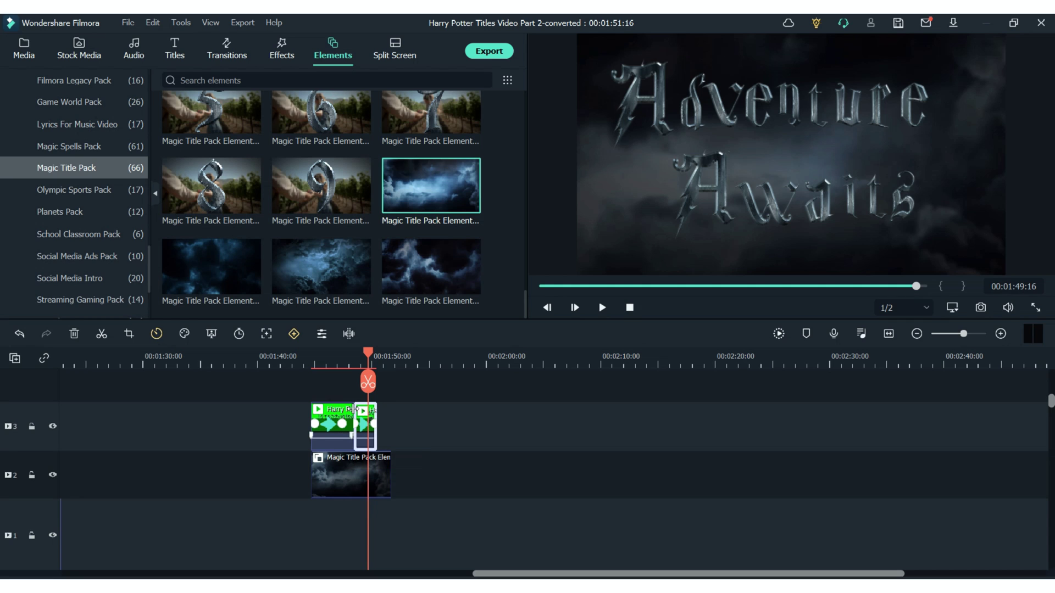
Search the transitions for 'zoom' to join the two title clips.
drag(601, 574, 589, 574)
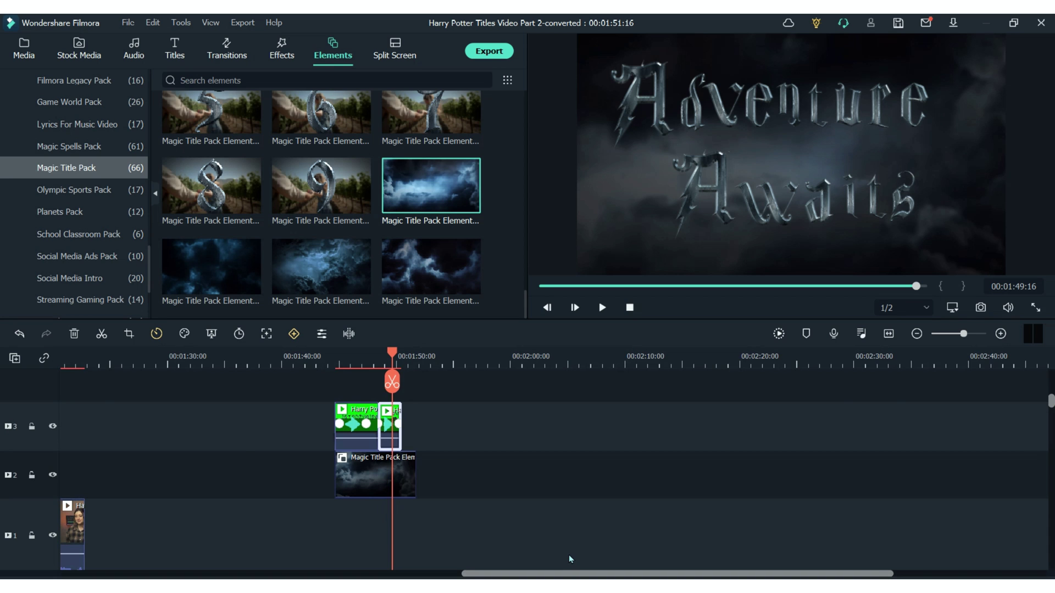
drag(569, 573, 168, 573)
click(156, 357)
click(158, 424)
text(zoom)
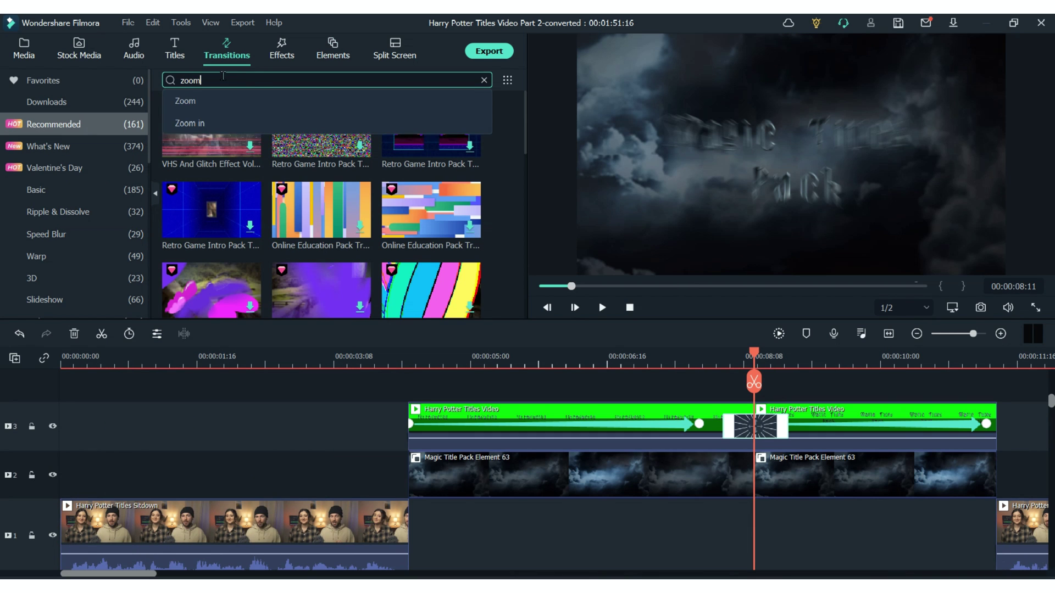
key(Return)
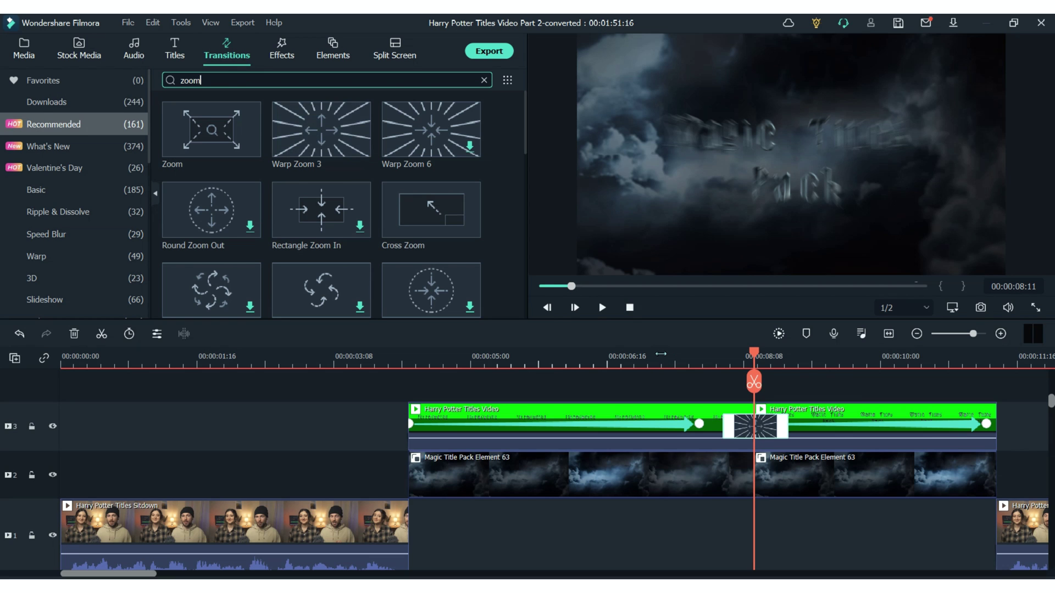
Preview the INTRODUCING title with the zoom transition applied.
click(430, 357)
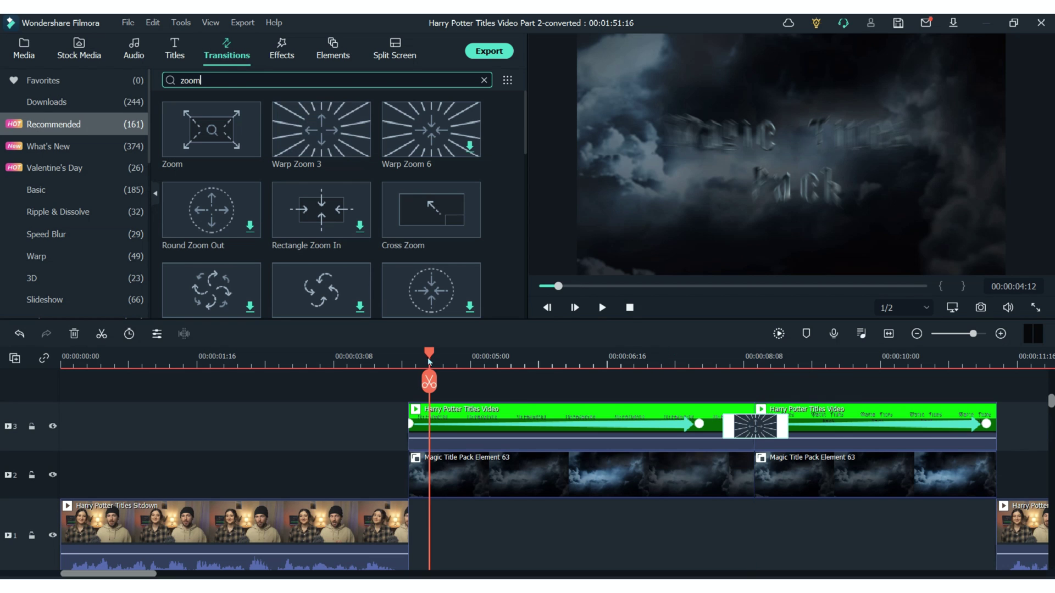
click(470, 357)
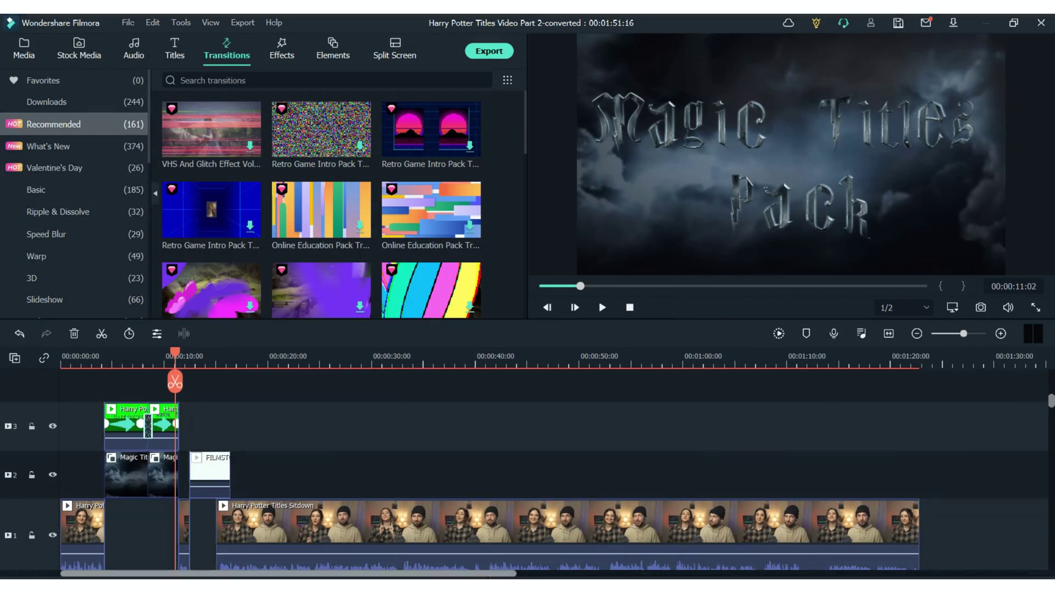
drag(486, 575, 787, 575)
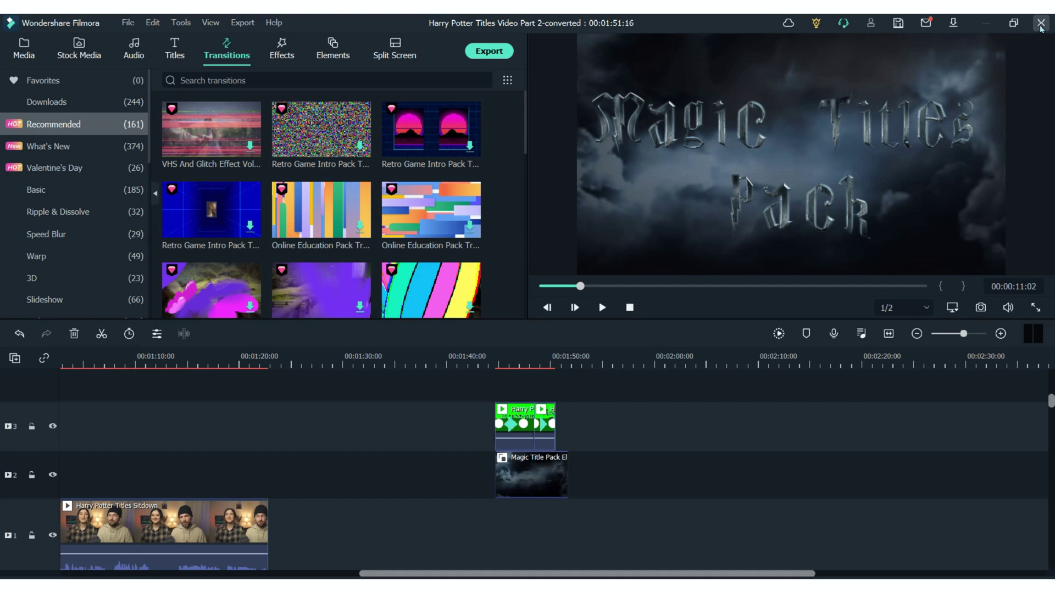